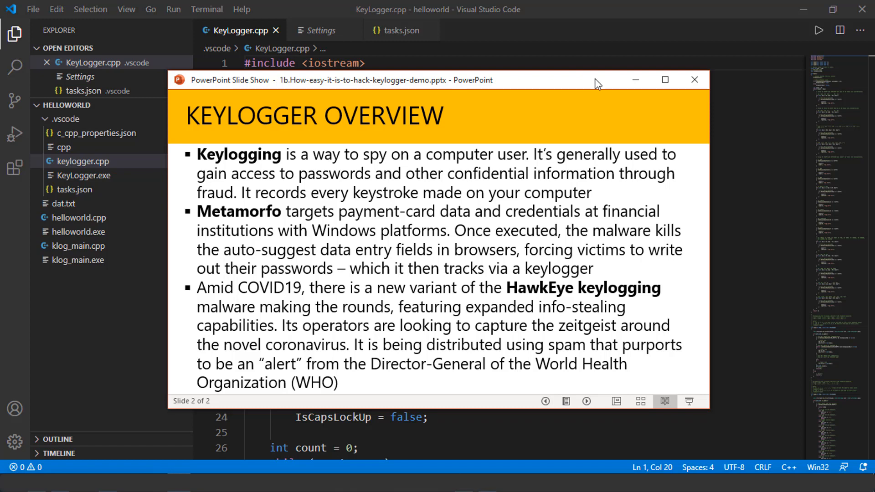
Put the slide show away and highlight the key limit value 100 on line 11.
{"action": "left_click", "coordinate": [633, 80]}
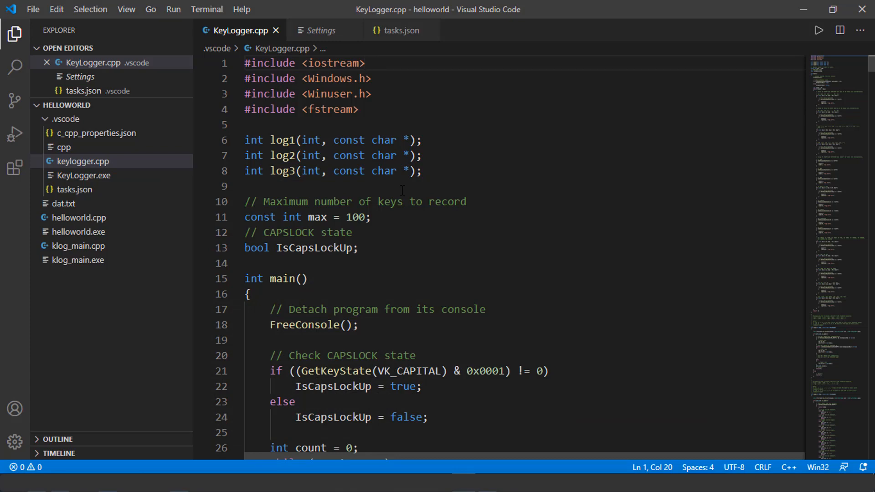
{"action": "scroll", "coordinate": [440, 194], "scroll_direction": "down", "scroll_amount": 3}
{"action": "scroll", "coordinate": [439, 194], "scroll_direction": "down", "scroll_amount": 2}
{"action": "scroll", "coordinate": [440, 194], "scroll_direction": "up", "scroll_amount": 5}
{"action": "scroll", "coordinate": [449, 176], "scroll_direction": "down", "scroll_amount": 3}
{"action": "scroll", "coordinate": [448, 176], "scroll_direction": "down", "scroll_amount": 3}
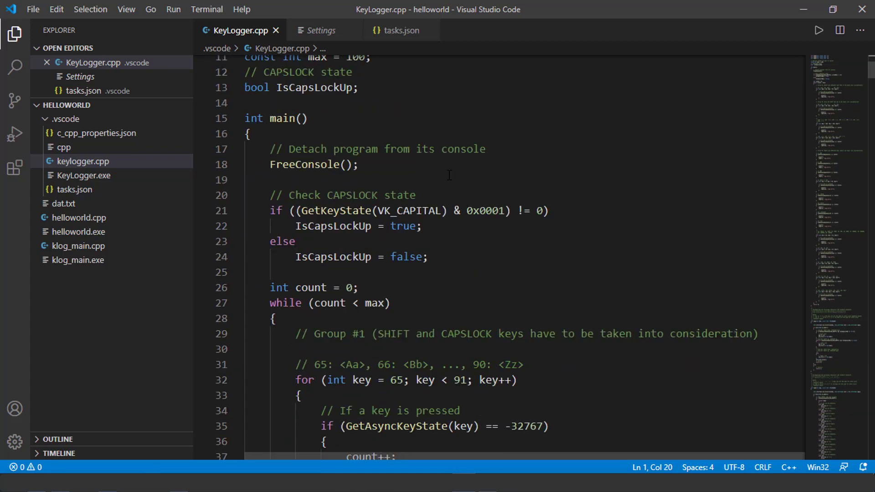
{"action": "scroll", "coordinate": [445, 137], "scroll_direction": "up", "scroll_amount": 3}
{"action": "scroll", "coordinate": [441, 104], "scroll_direction": "up", "scroll_amount": 3}
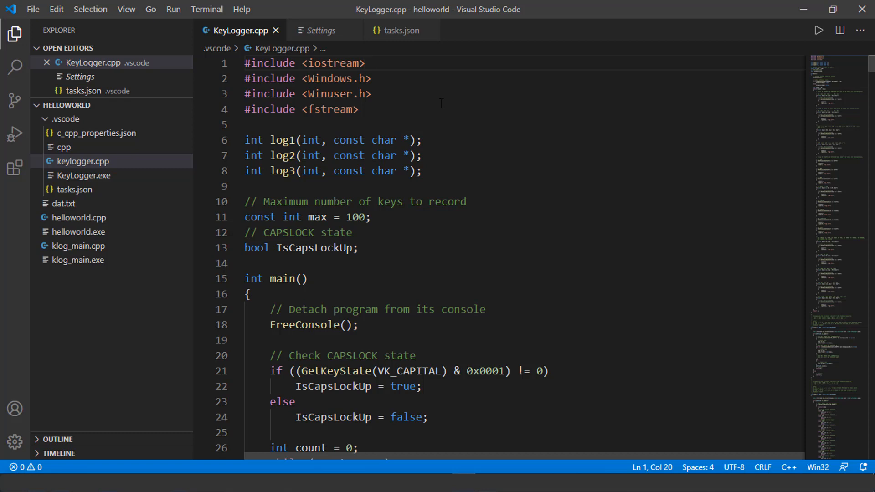
{"action": "scroll", "coordinate": [441, 105], "scroll_direction": "down", "scroll_amount": 1}
{"action": "scroll", "coordinate": [441, 110], "scroll_direction": "up", "scroll_amount": 1}
{"action": "scroll", "coordinate": [438, 124], "scroll_direction": "down", "scroll_amount": 1}
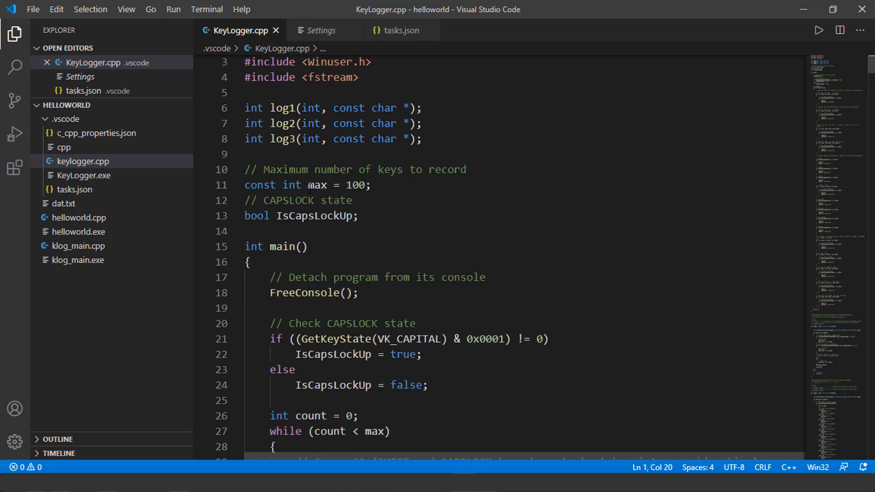
{"action": "left_click_drag", "start_coordinate": [244, 184], "coordinate": [367, 185]}
{"action": "left_click", "coordinate": [352, 185]}
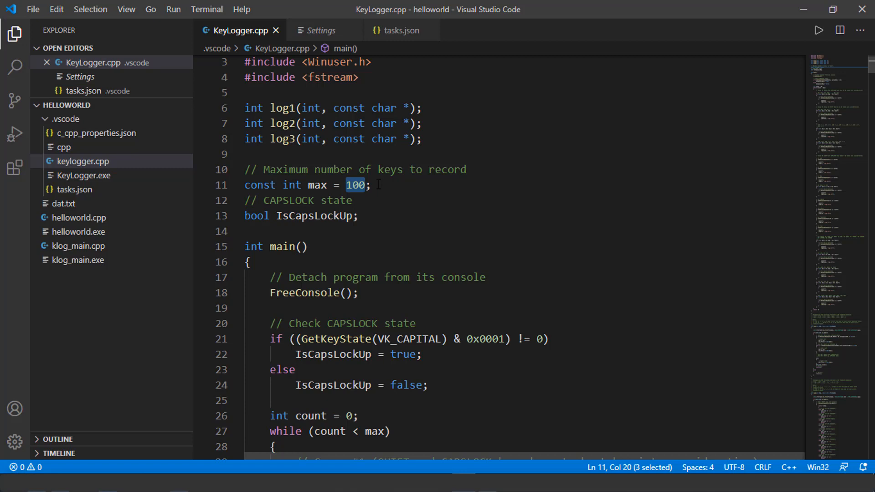
Deselect the value and compile and run KeyLogger.cpp with Code Runner (Ctrl+Alt+N).
{"action": "left_click", "coordinate": [372, 185]}
{"action": "scroll", "coordinate": [372, 185], "scroll_direction": "up", "scroll_amount": 1}
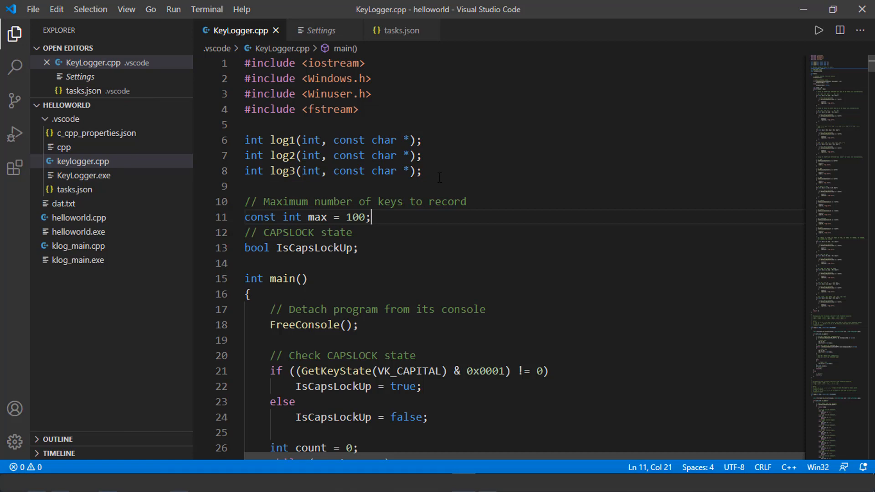
{"action": "key", "text": "ctrl+alt+n"}
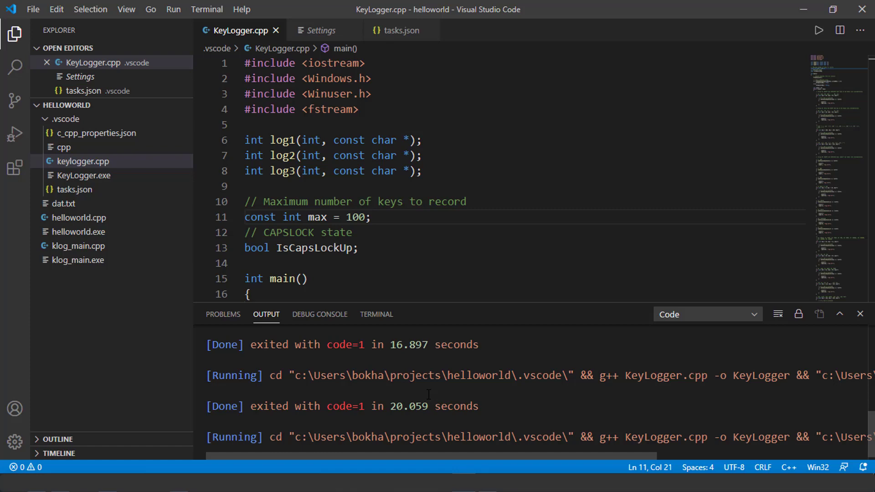
{"action": "scroll", "coordinate": [429, 394], "scroll_direction": "up", "scroll_amount": 1}
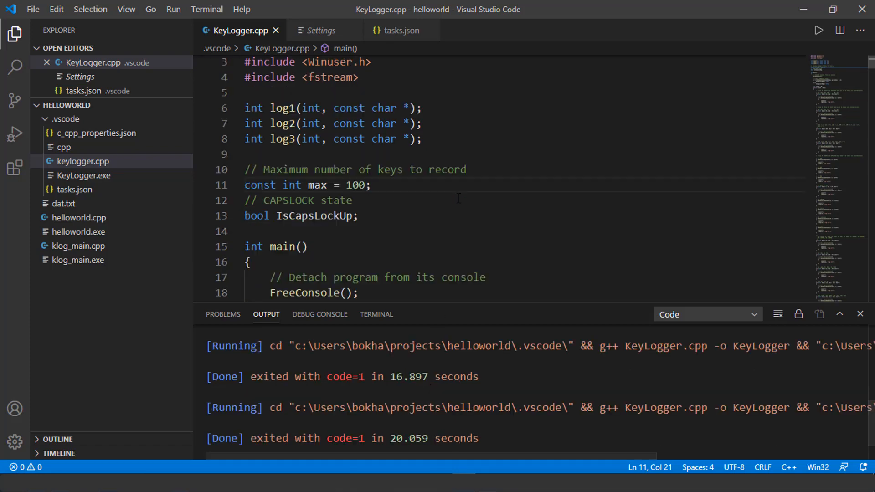
{"action": "scroll", "coordinate": [439, 263], "scroll_direction": "down", "scroll_amount": 4}
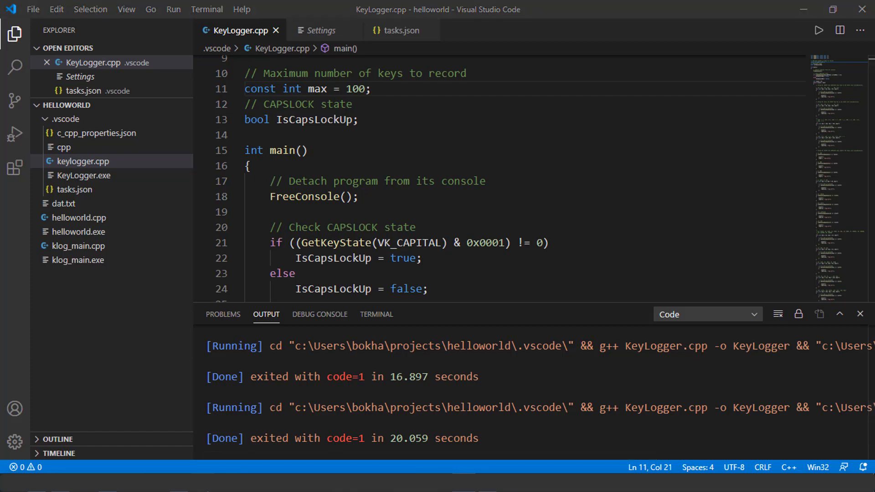
Bring up a blank Notepad window positioned higher on screen and start the keylogger run again.
{"action": "key", "text": "super+r"}
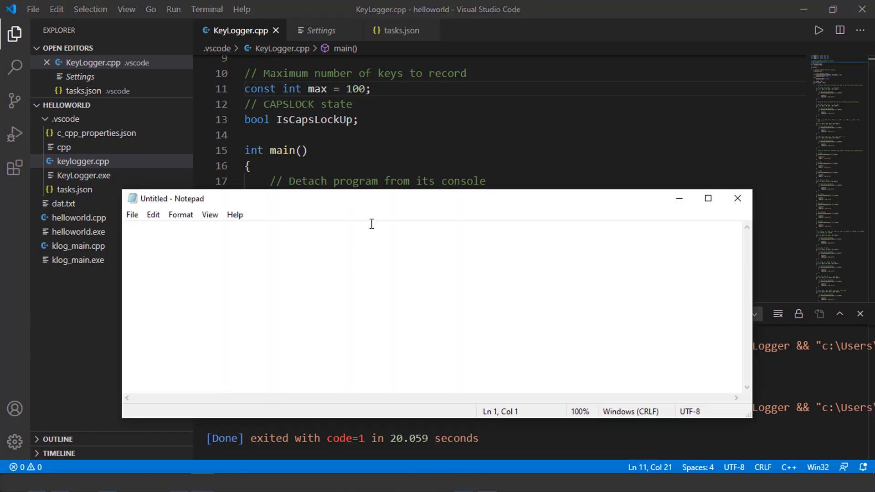
{"action": "left_click_drag", "start_coordinate": [373, 208], "coordinate": [386, 205]}
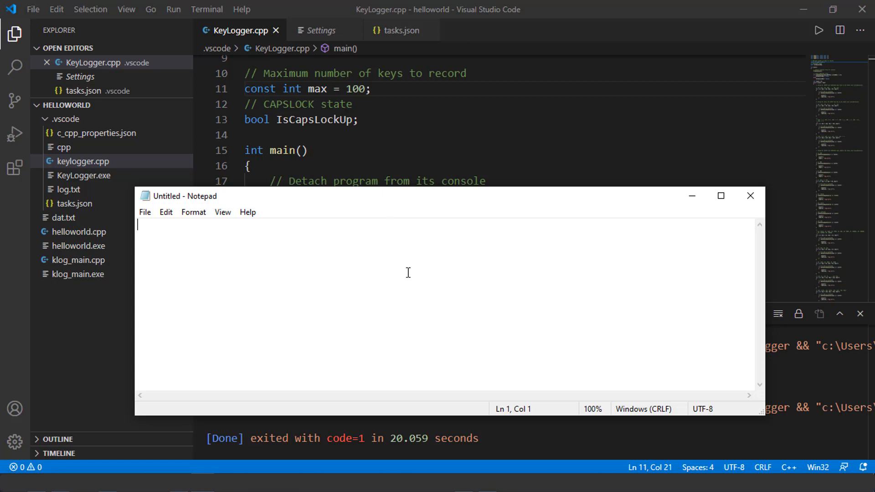
{"action": "left_click_drag", "start_coordinate": [425, 199], "coordinate": [462, 129]}
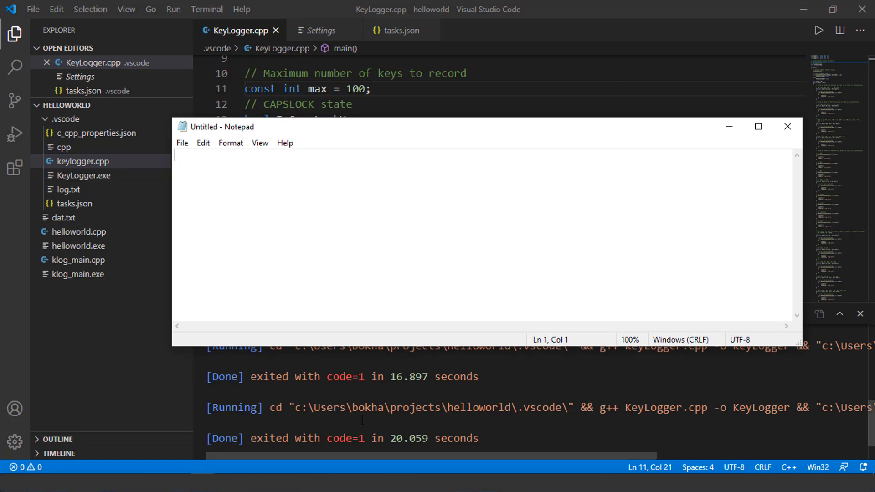
{"action": "key", "text": "ctrl+alt+n"}
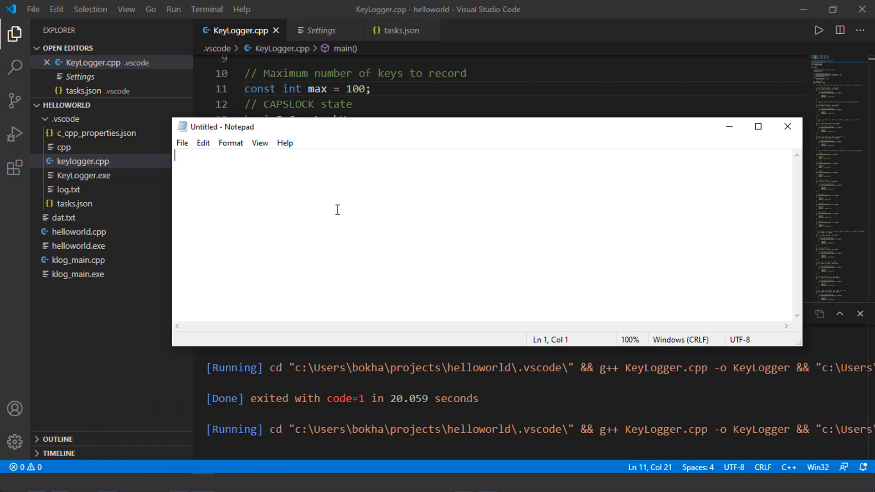
{"action": "type", "text": "password"}
Enter password, hello and world on separate lines in Notepad, then put Notepad away.
{"action": "key", "text": "Return"}
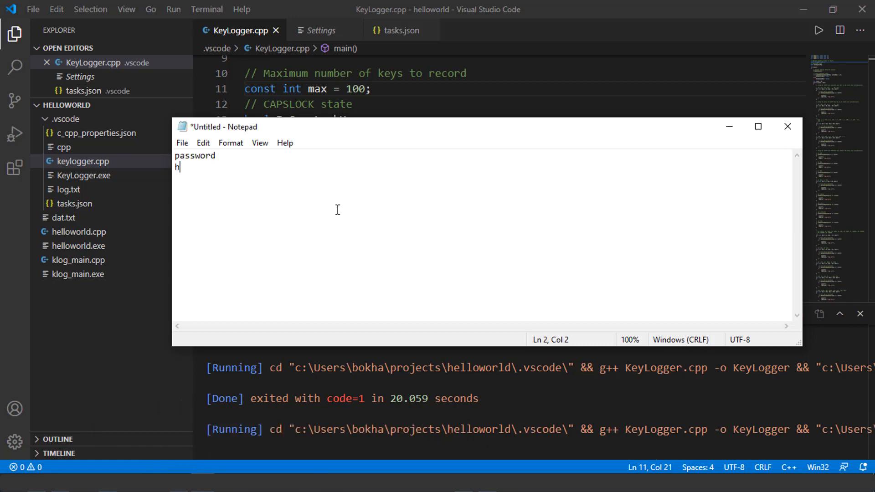
{"action": "type", "text": "hello"}
{"action": "key", "text": "Return"}
{"action": "type", "text": "world"}
{"action": "key", "text": "Return"}
{"action": "left_click", "coordinate": [728, 127]}
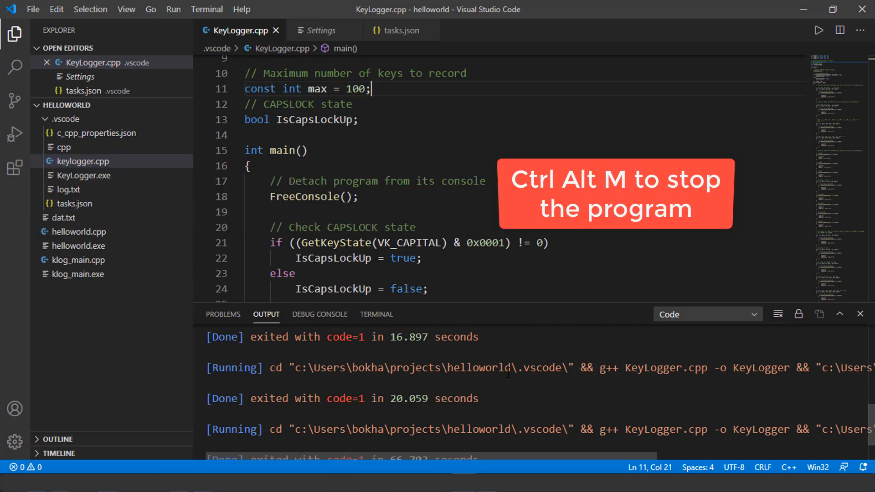
Stop the keylogger (Ctrl+Alt+M) and mark the captured words password and hello in log.txt.
{"action": "key", "text": "ctrl+alt+m"}
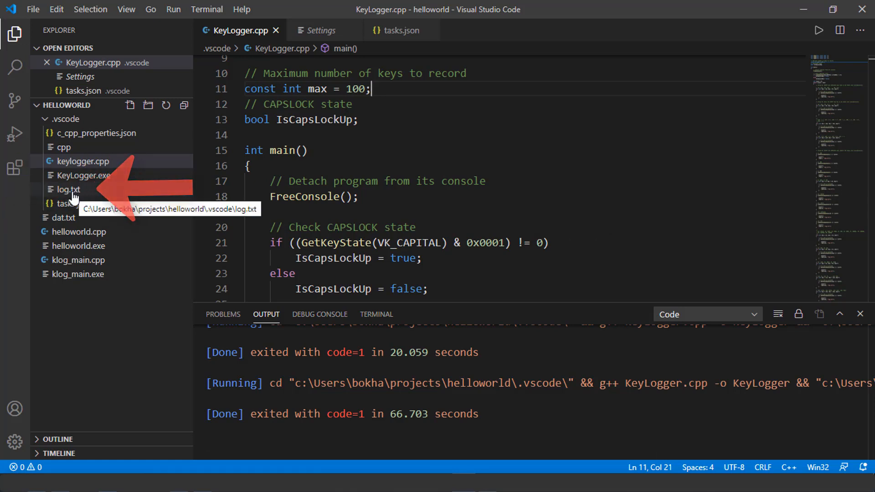
{"action": "left_click", "coordinate": [74, 192]}
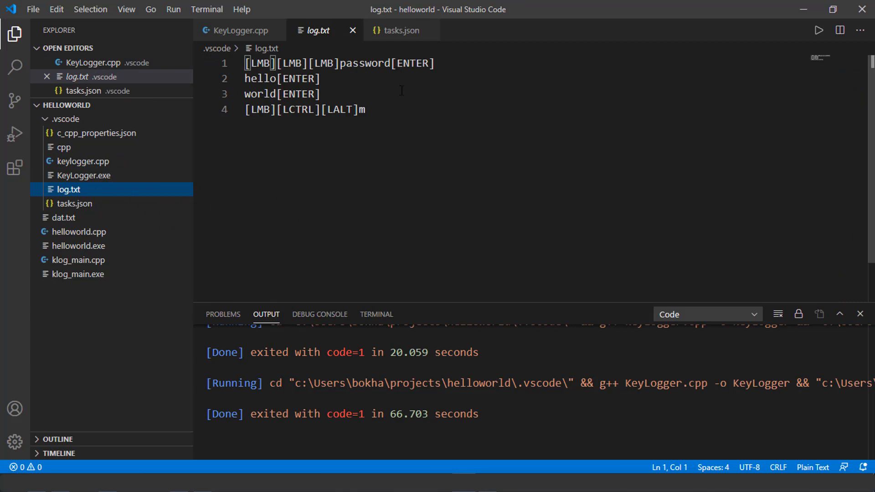
{"action": "left_click_drag", "start_coordinate": [341, 63], "coordinate": [391, 63]}
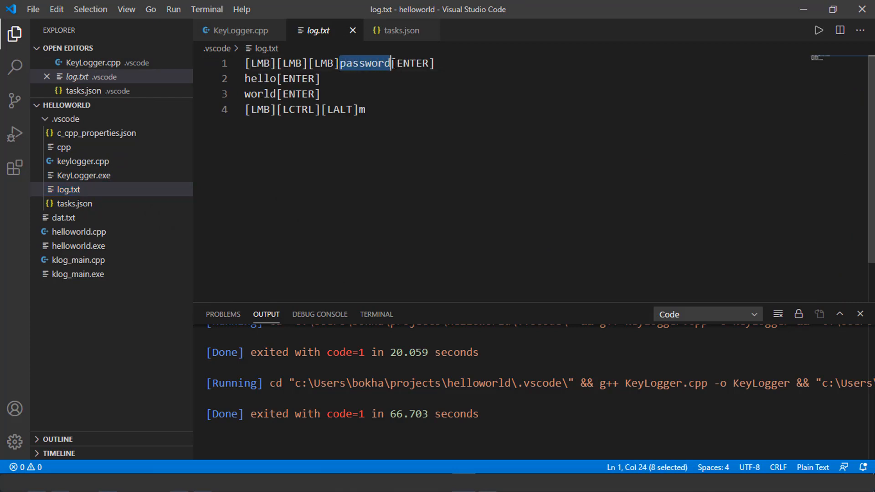
{"action": "left_click_drag", "start_coordinate": [245, 78], "coordinate": [275, 78]}
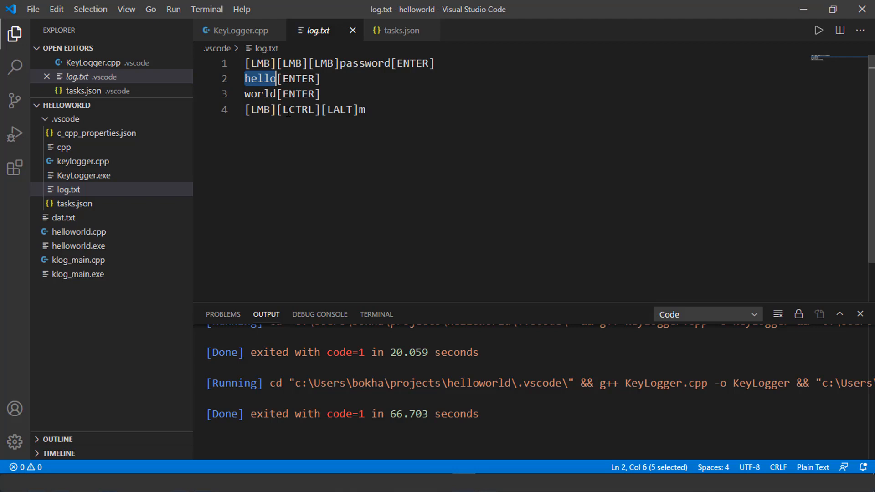
Review the whole captured log, return to KeyLogger.cpp and bring up the Keylogger Overview slide.
{"action": "left_click_drag", "start_coordinate": [375, 119], "coordinate": [217, 58]}
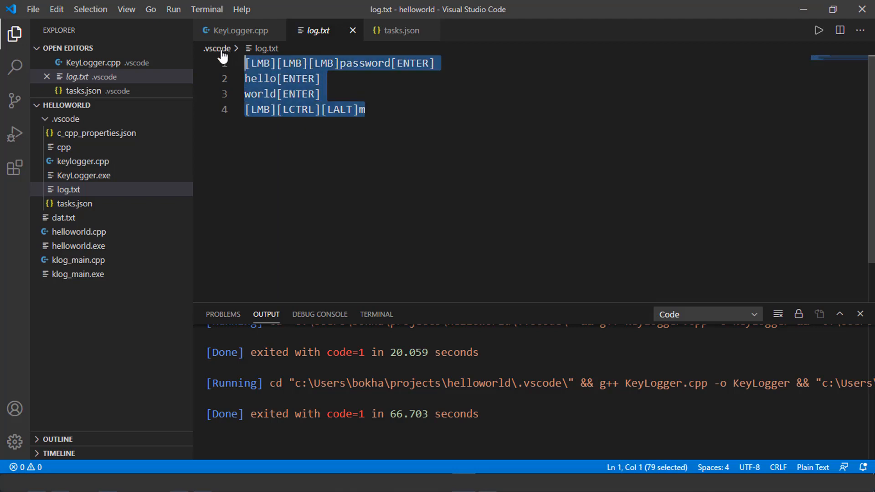
{"action": "left_click", "coordinate": [420, 133]}
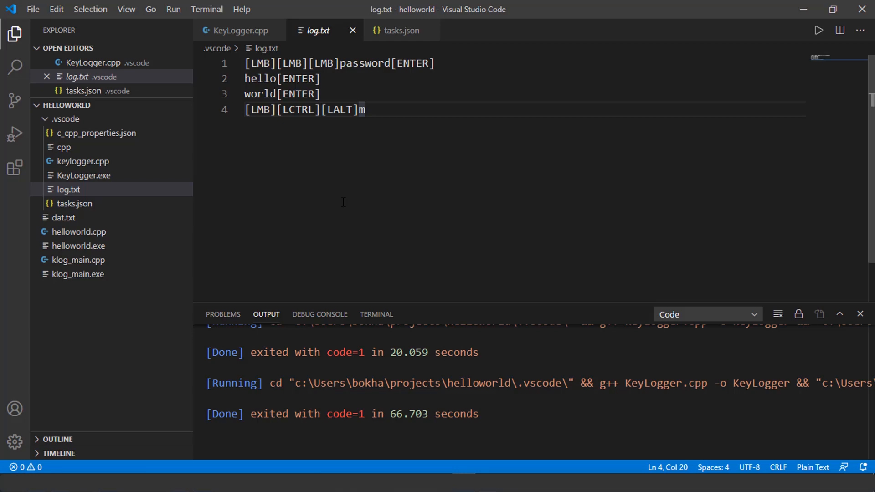
{"action": "key", "text": "ctrl+Page_Up"}
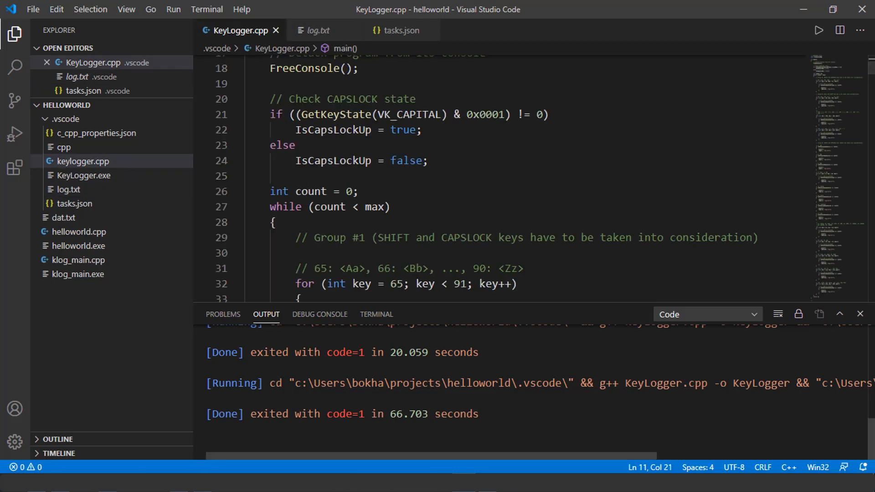
{"action": "key", "text": "alt+Tab"}
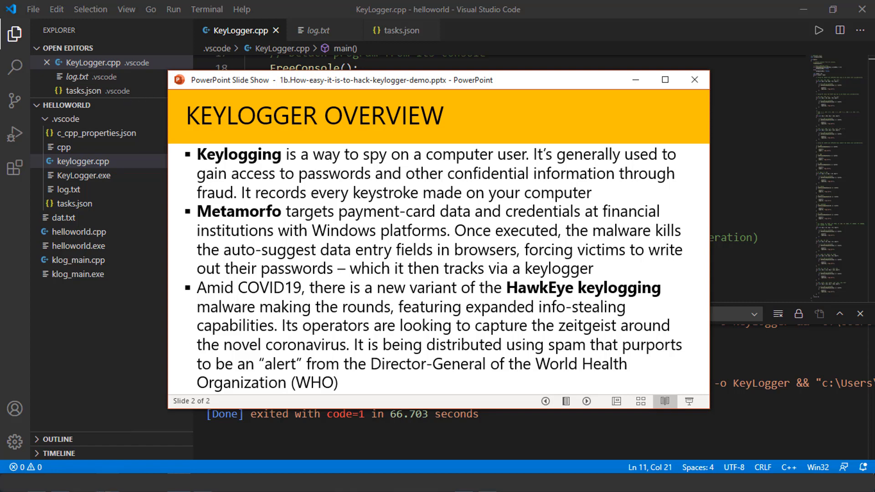
Move focus off the slide show so the GitHub profile in Chrome comes up.
{"action": "left_click", "coordinate": [130, 401]}
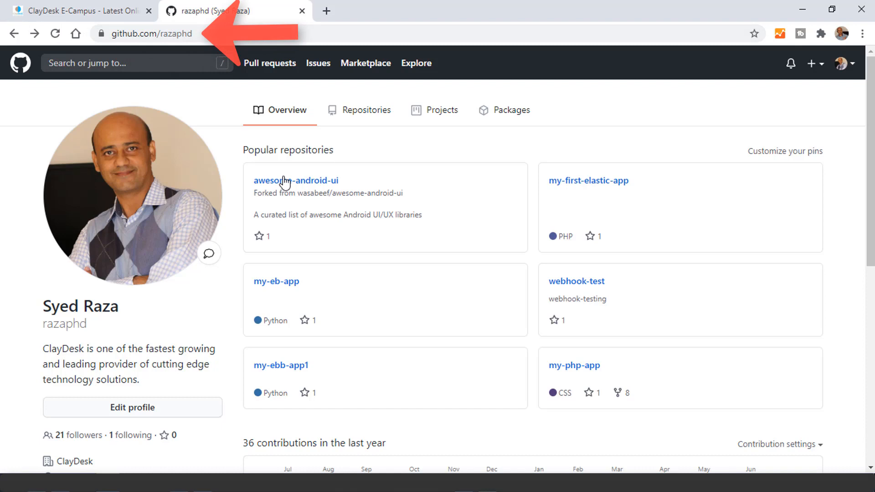
Search the repositories list for keylo and enter the basic-keylogger repository.
{"action": "left_click", "coordinate": [363, 110]}
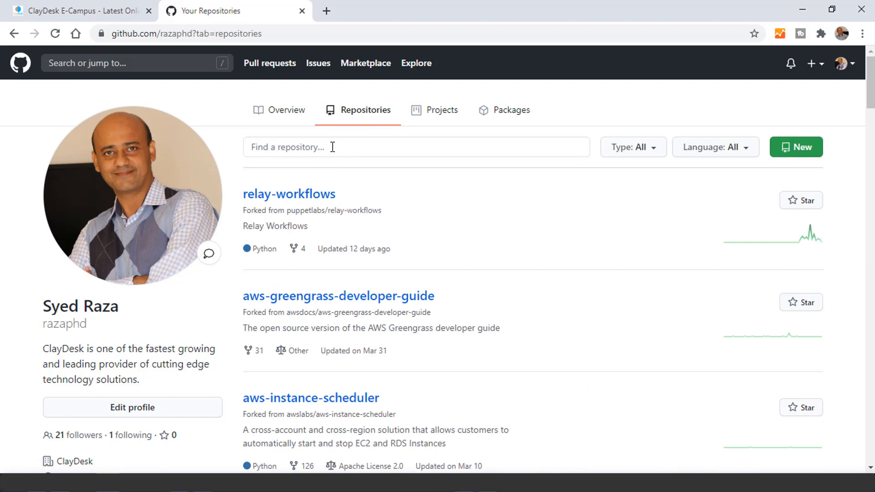
{"action": "left_click", "coordinate": [333, 147]}
{"action": "type", "text": "keylo"}
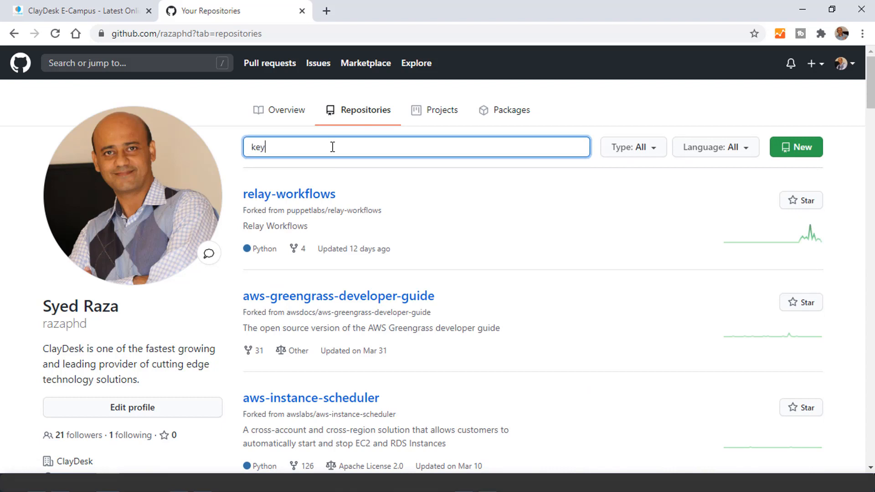
{"action": "left_click", "coordinate": [316, 236]}
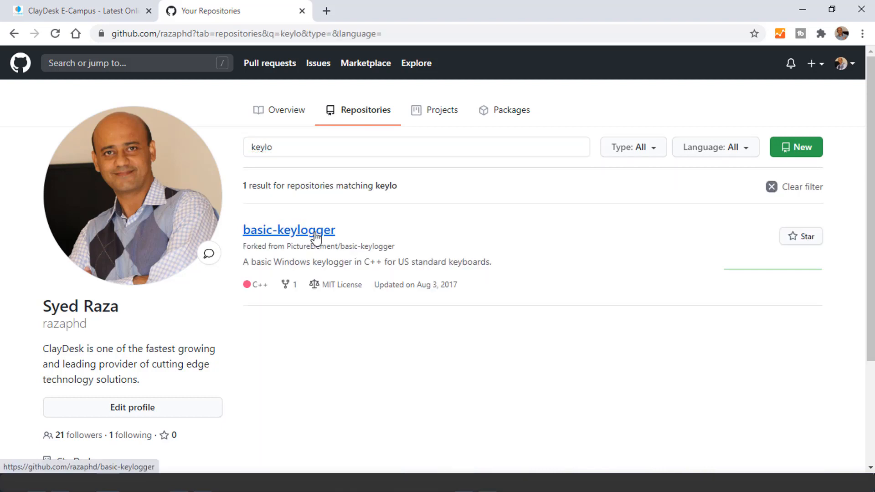
Check the clone/download options, read the MIT LICENSE file, then return to the code editor.
{"action": "left_click", "coordinate": [611, 193]}
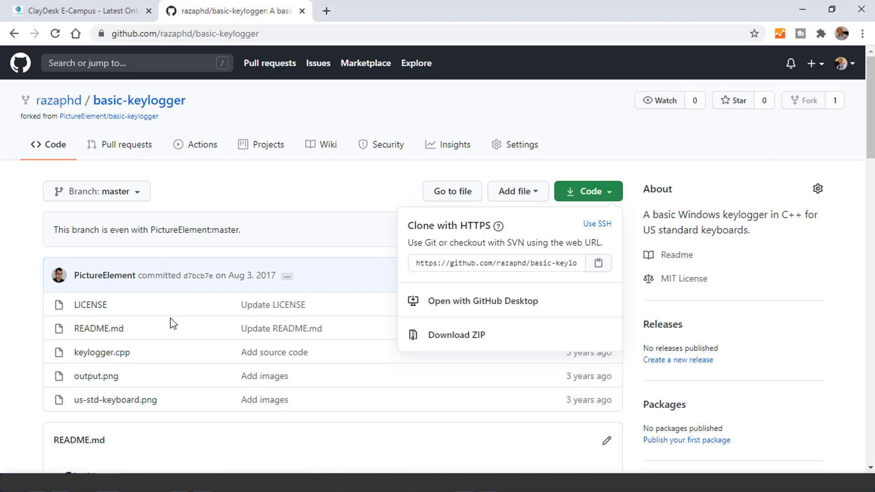
{"action": "left_click", "coordinate": [90, 305]}
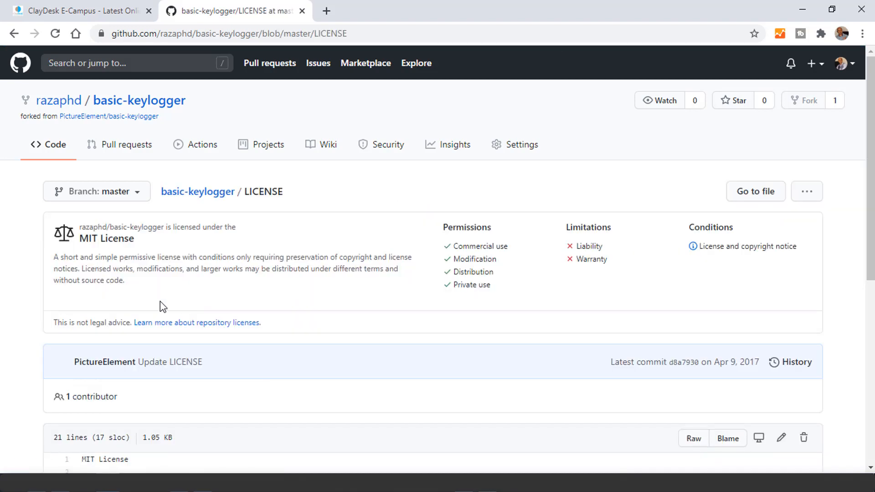
{"action": "scroll", "coordinate": [83, 293], "scroll_direction": "down", "scroll_amount": 5}
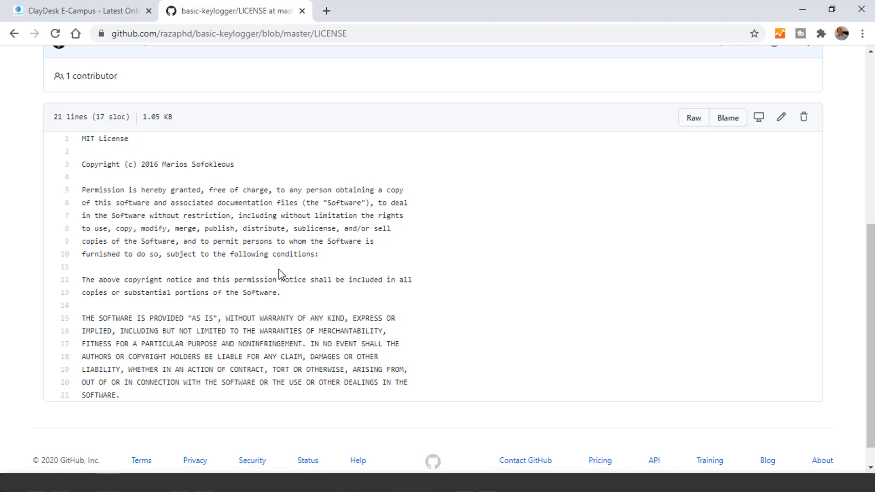
{"action": "scroll", "coordinate": [322, 274], "scroll_direction": "up", "scroll_amount": 8}
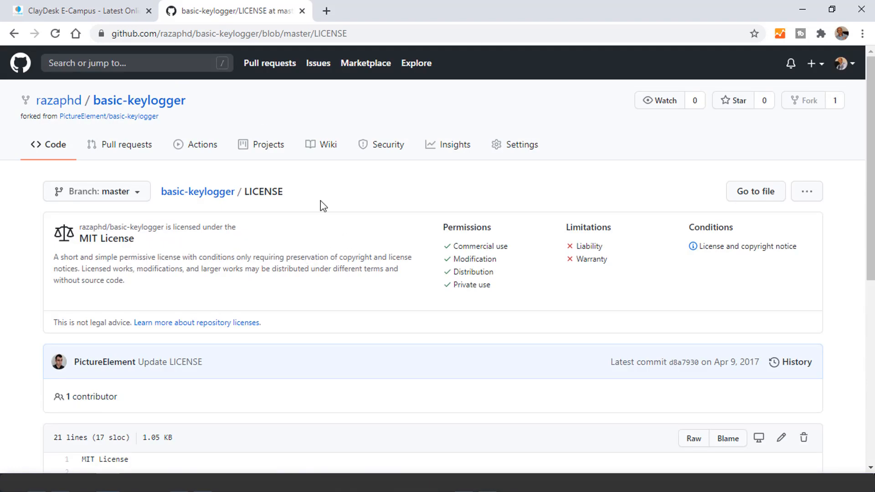
{"action": "key", "text": "alt+Tab"}
{"action": "scroll", "coordinate": [321, 200], "scroll_direction": "up", "scroll_amount": 3}
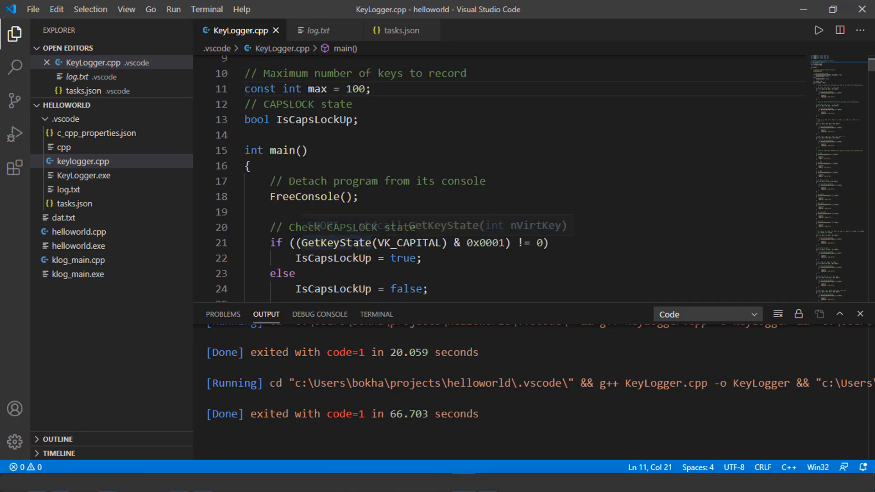